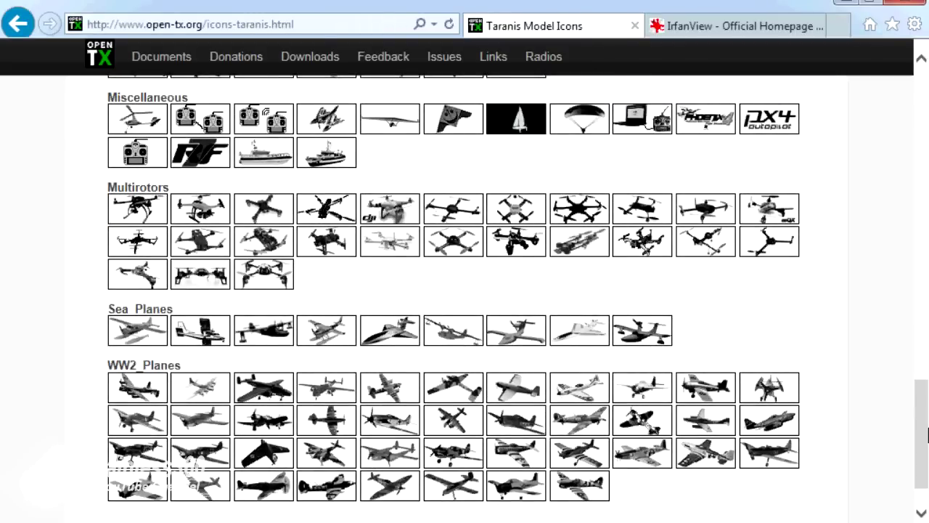
# Save the b25-2 plane icon from the WW2_Planes section to the Desktop as a BMP file
pyautogui.rightClick(274, 398)
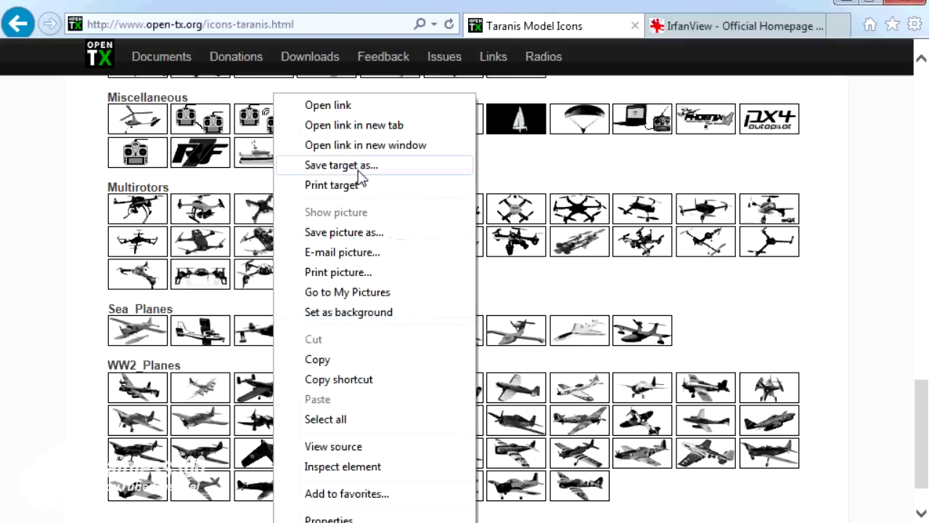
pyautogui.click(365, 166)
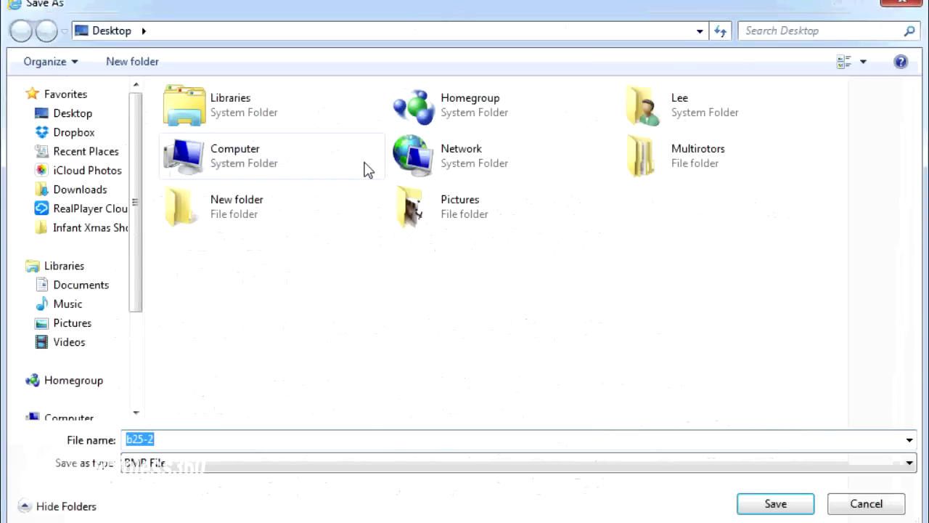
pyautogui.click(72, 116)
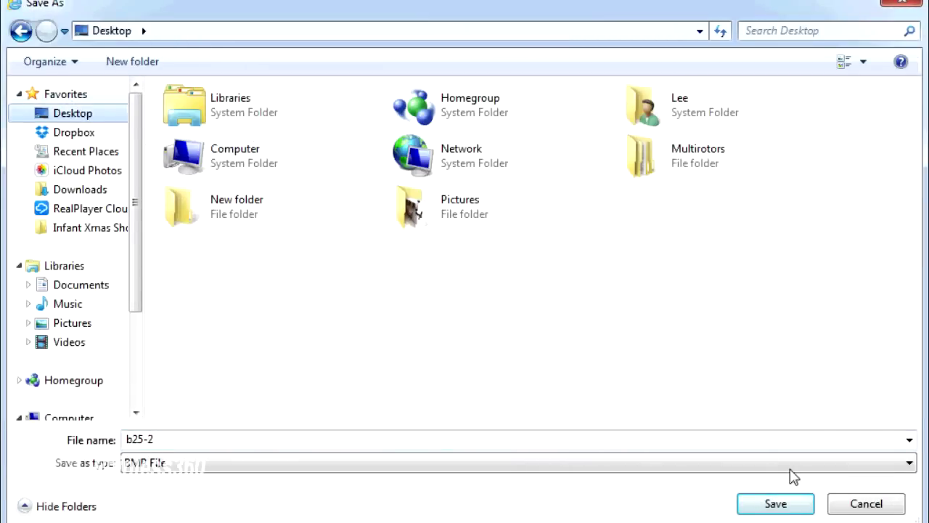
pyautogui.click(784, 509)
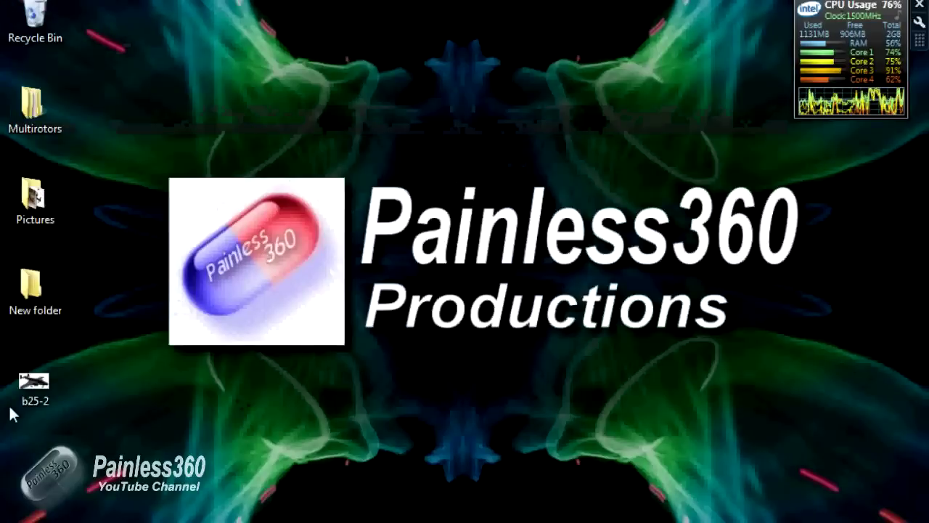
# View the saved b25-2 image enlarged in the photo viewer and close it
pyautogui.doubleClick(33, 385)
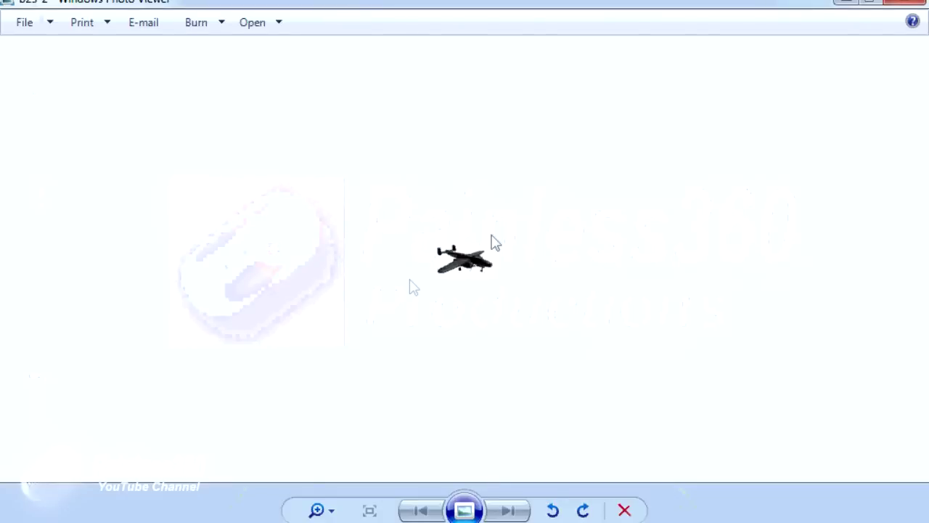
pyautogui.moveTo(462, 517)
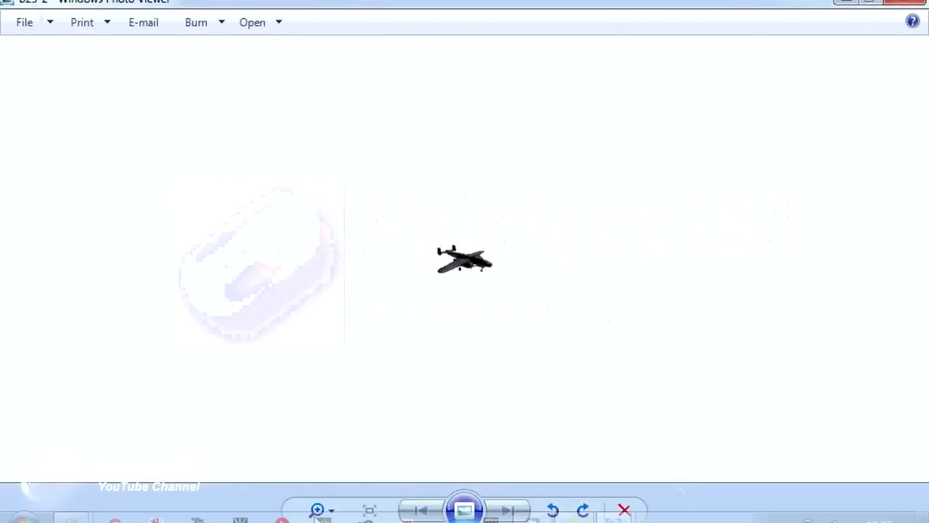
pyautogui.click(330, 506)
pyautogui.moveTo(327, 509); pyautogui.dragTo(332, 472)
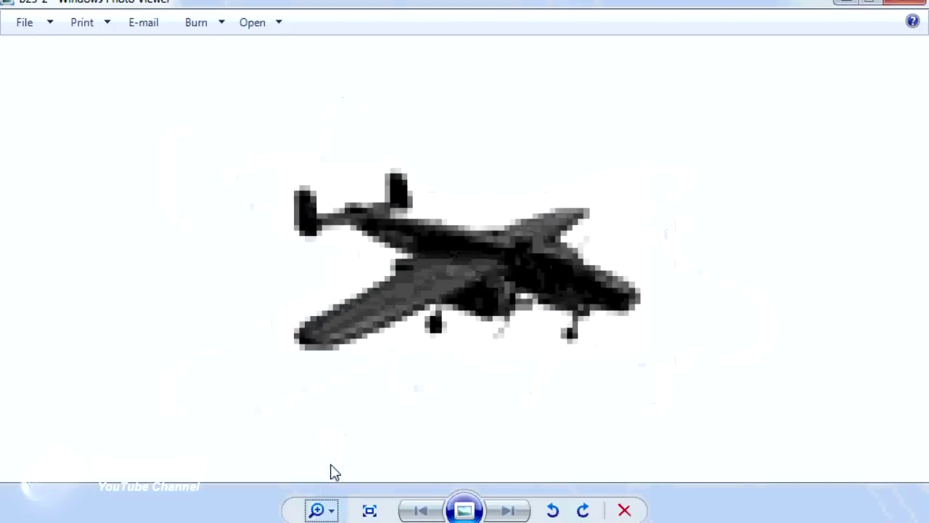
pyautogui.click(897, 3)
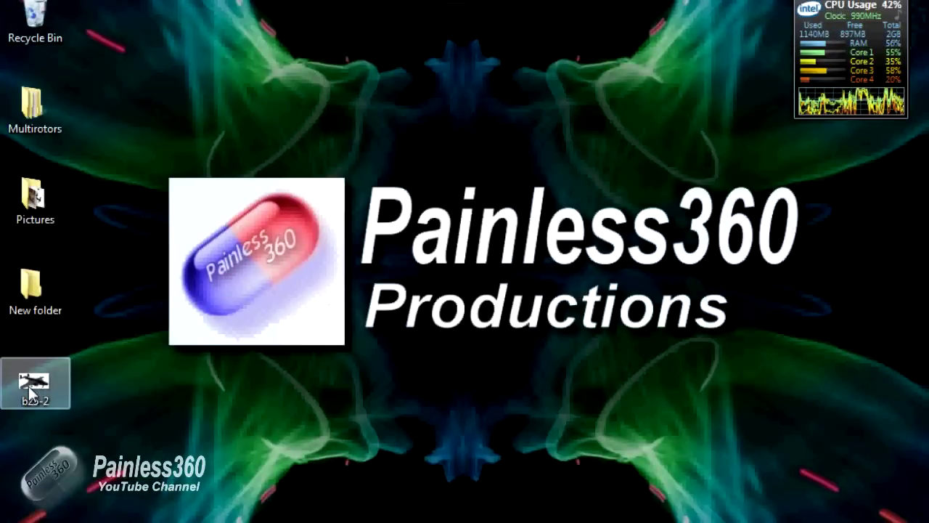
# Examine the dimensions, bit depth and file type in the detailed properties of the b25-2 file
pyautogui.rightClick(29, 392)
pyautogui.click(43, 516)
pyautogui.click(154, 109)
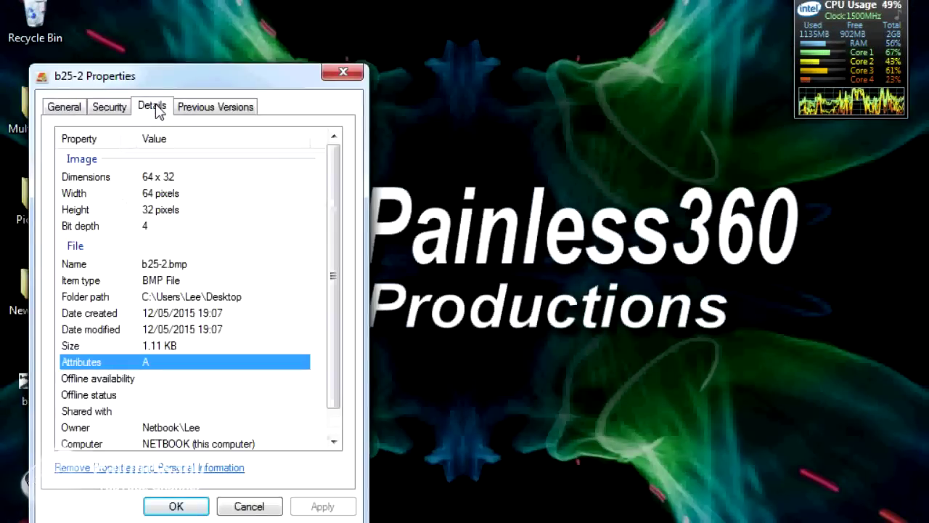
pyautogui.moveTo(205, 92); pyautogui.dragTo(486, 44)
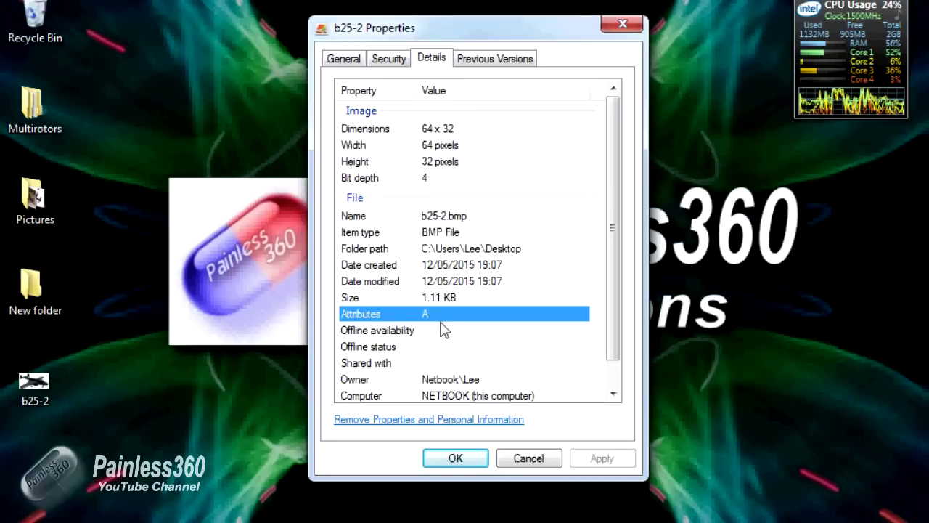
pyautogui.click(520, 456)
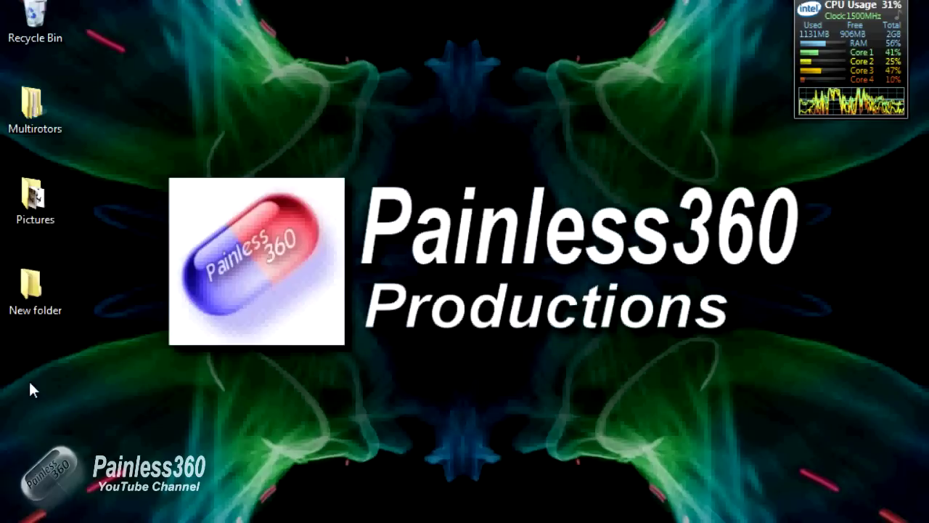
# Delete the b25-2 image and the New folder from the desktop
pyautogui.press('Delete')
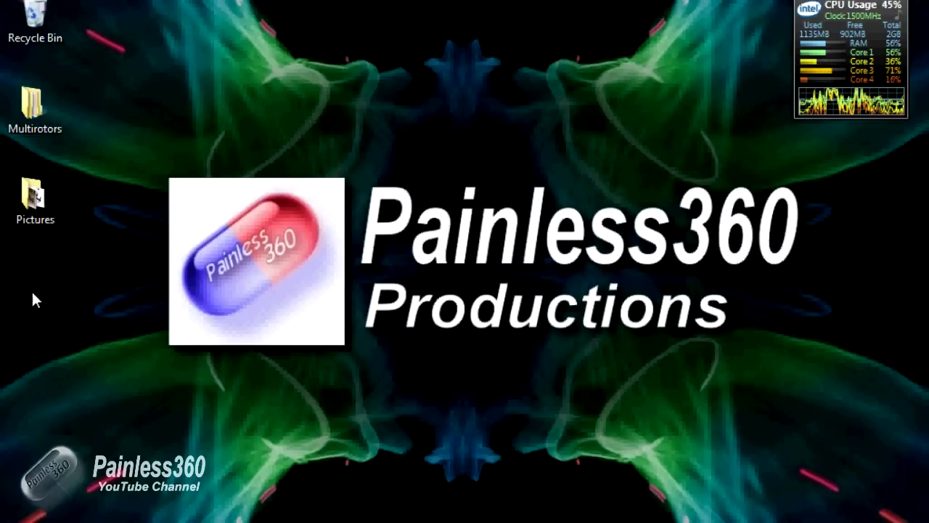
# View the original and white-background versions of the 250 Quad photo in the desktop Pictures folder
pyautogui.doubleClick(34, 198)
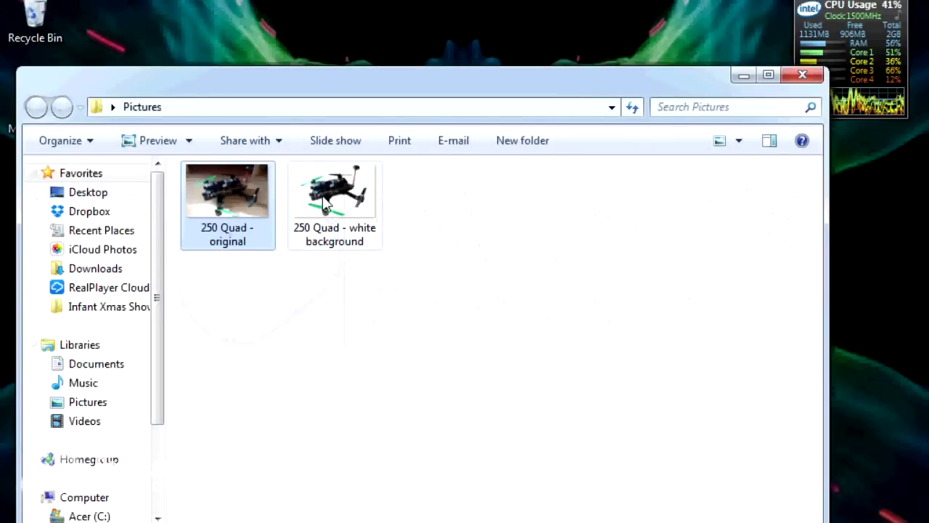
pyautogui.moveTo(325, 205)
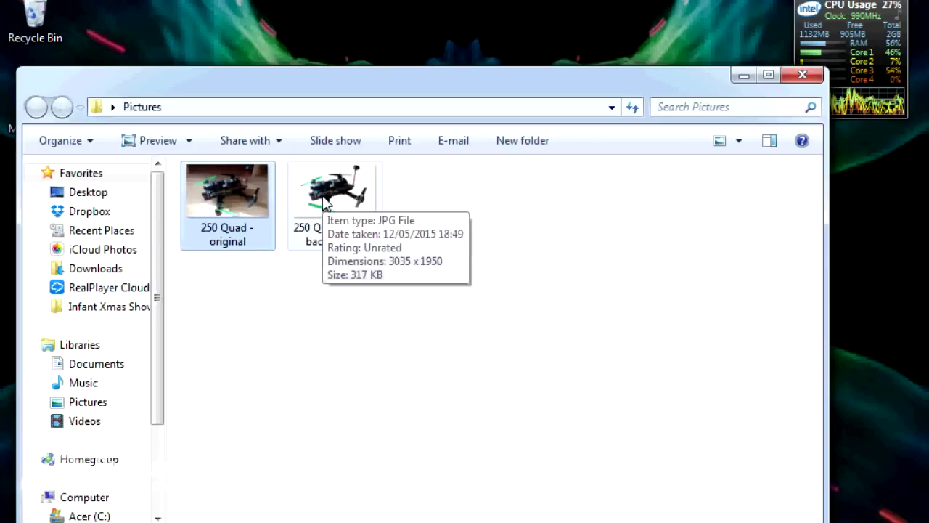
pyautogui.doubleClick(242, 202)
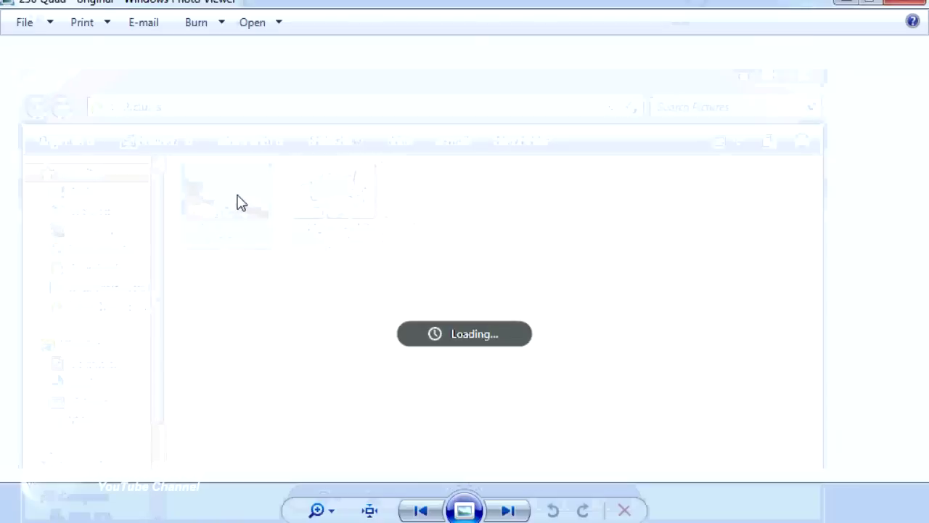
pyautogui.click(508, 512)
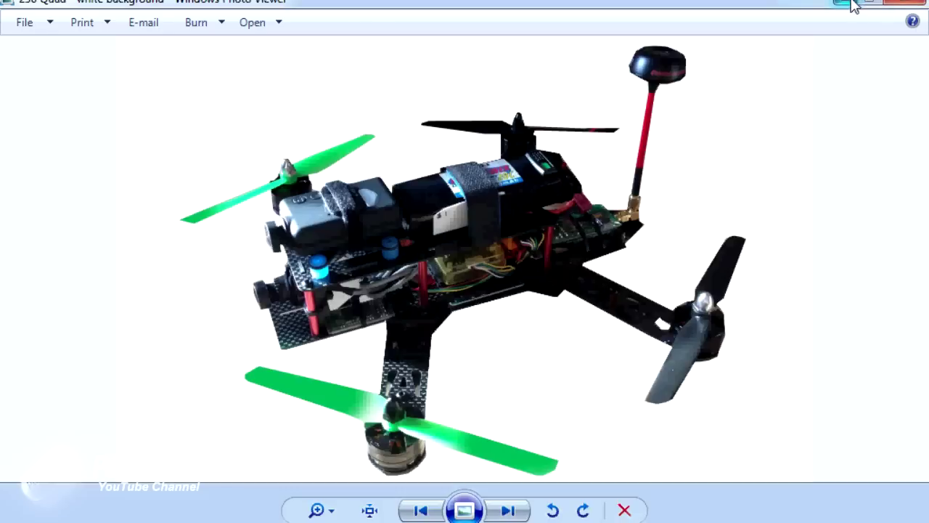
pyautogui.click(904, 3)
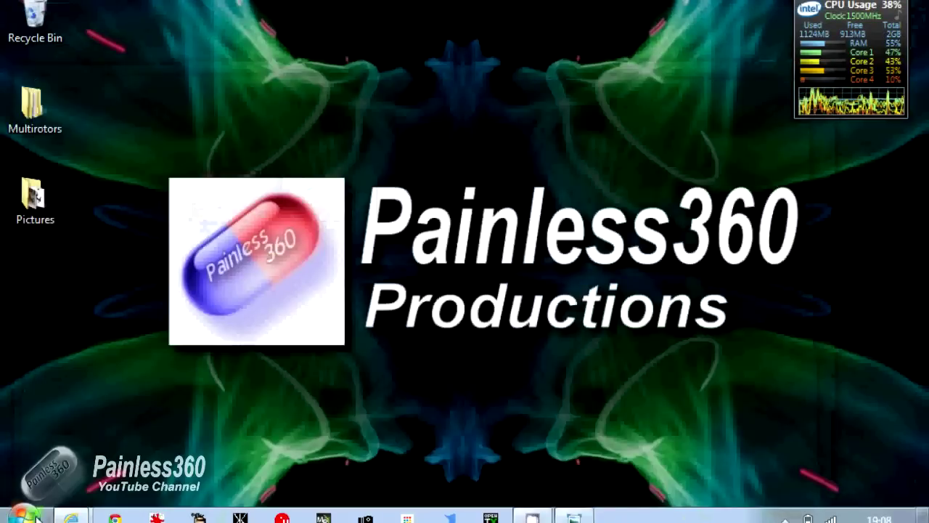
# Switch to the browser to look at the IrfanView homepage, and minimise it again
pyautogui.moveTo(71, 517)
pyautogui.click(332, 424)
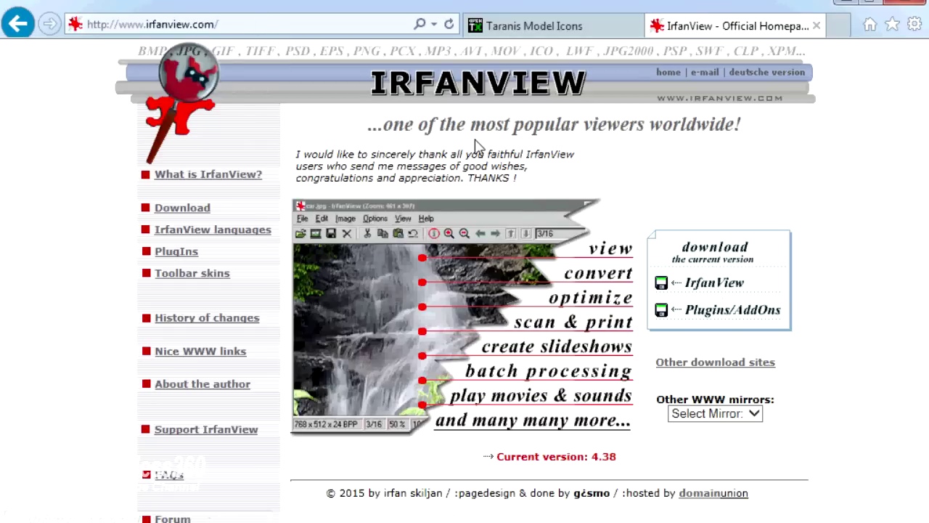
pyautogui.click(846, 6)
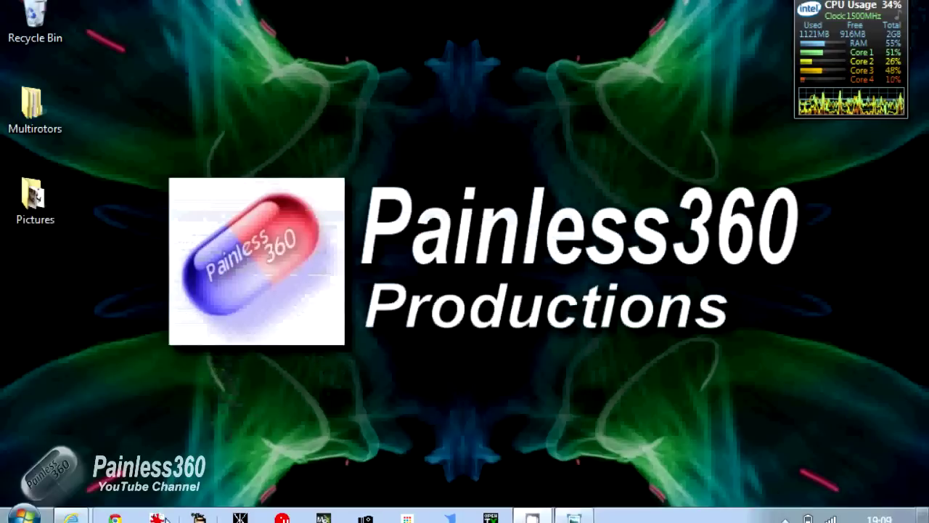
# Launch IrfanView and open the "250 Quad - white background" picture from the Pictures folder
pyautogui.click(158, 518)
pyautogui.moveTo(570, 272); pyautogui.dragTo(716, 376)
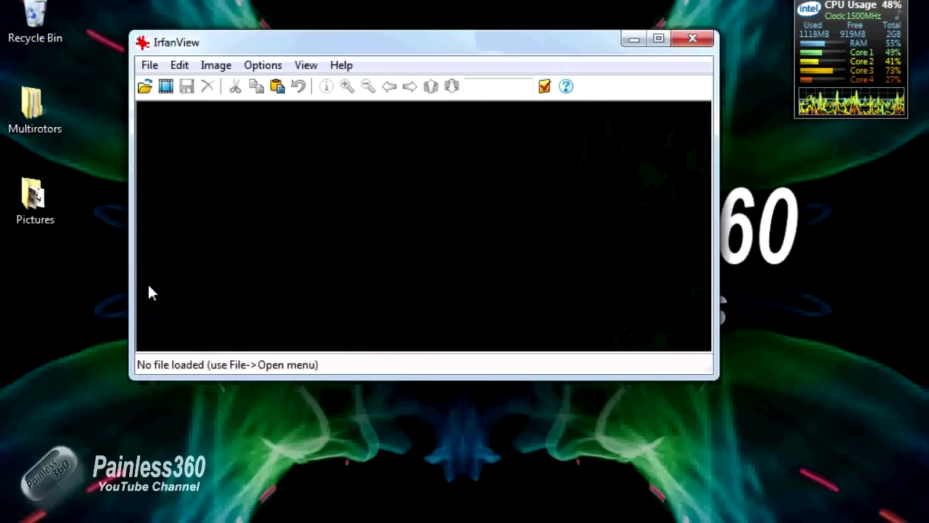
pyautogui.click(151, 66)
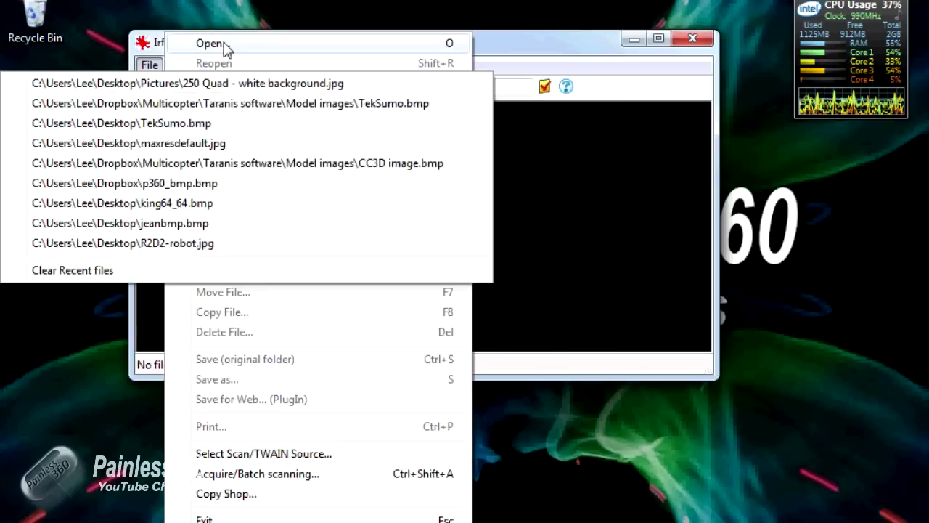
pyautogui.click(225, 45)
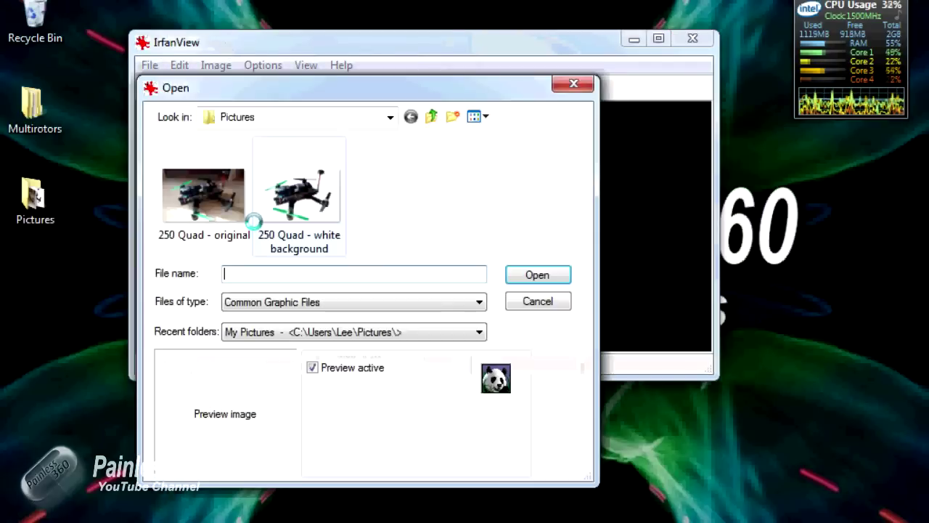
pyautogui.doubleClick(298, 196)
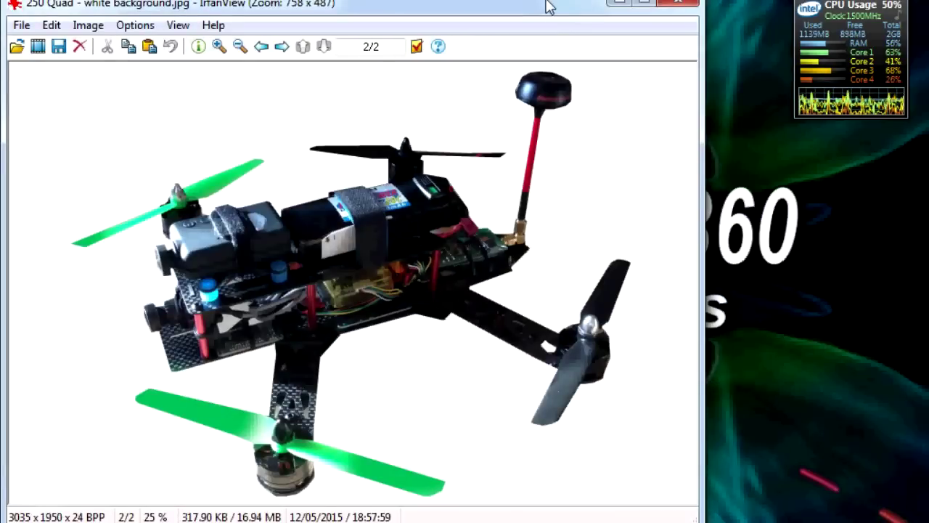
pyautogui.moveTo(550, 7); pyautogui.dragTo(618, 7)
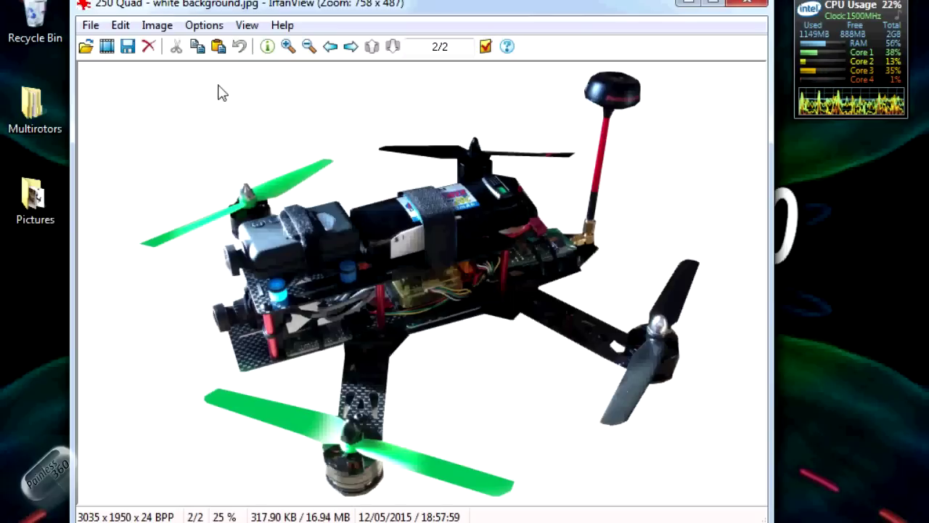
# Resize the quad image to 50 x 32 pixels by setting the height to 32 with the aspect ratio preserved
pyautogui.click(165, 28)
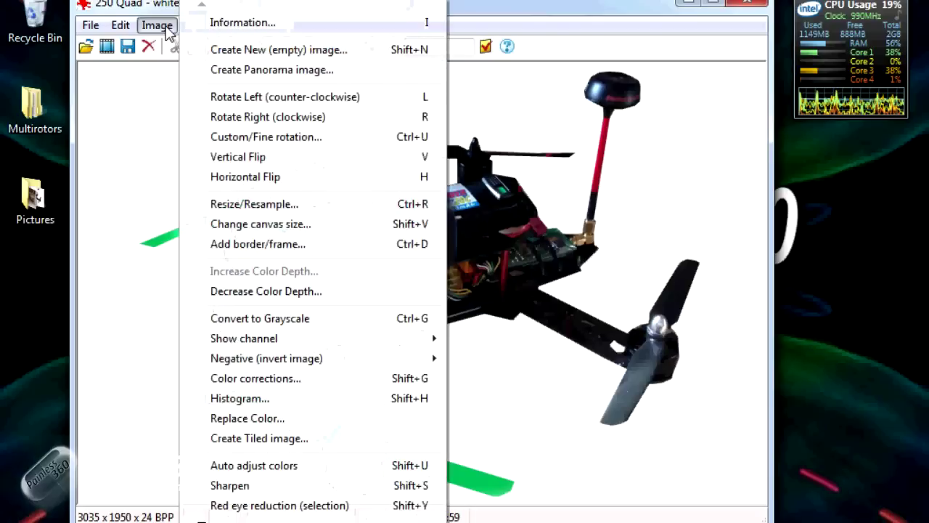
pyautogui.click(292, 205)
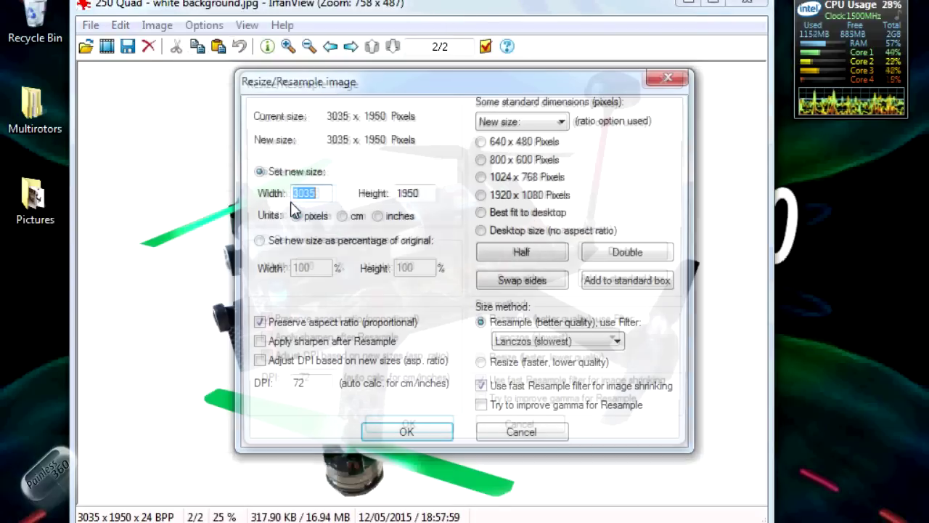
pyautogui.moveTo(323, 195); pyautogui.dragTo(183, 166)
pyautogui.write('64')
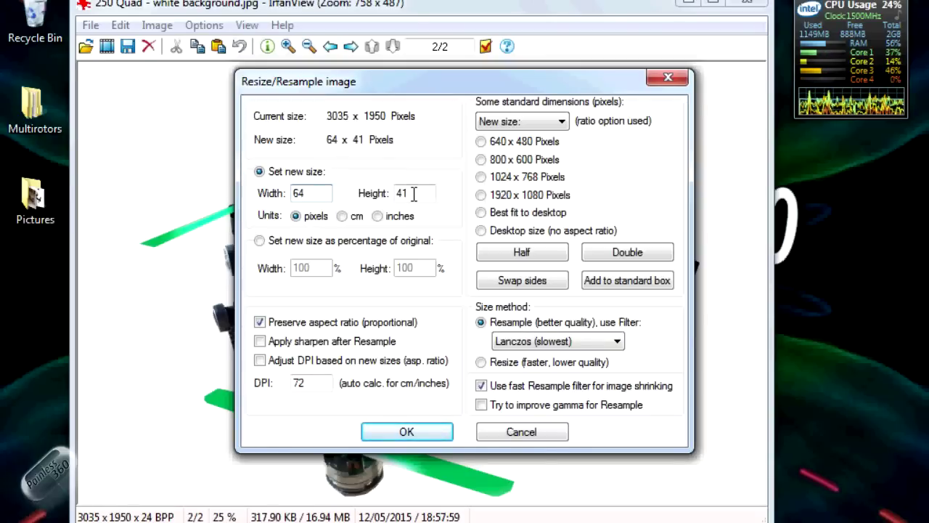
pyautogui.moveTo(413, 193); pyautogui.dragTo(404, 194)
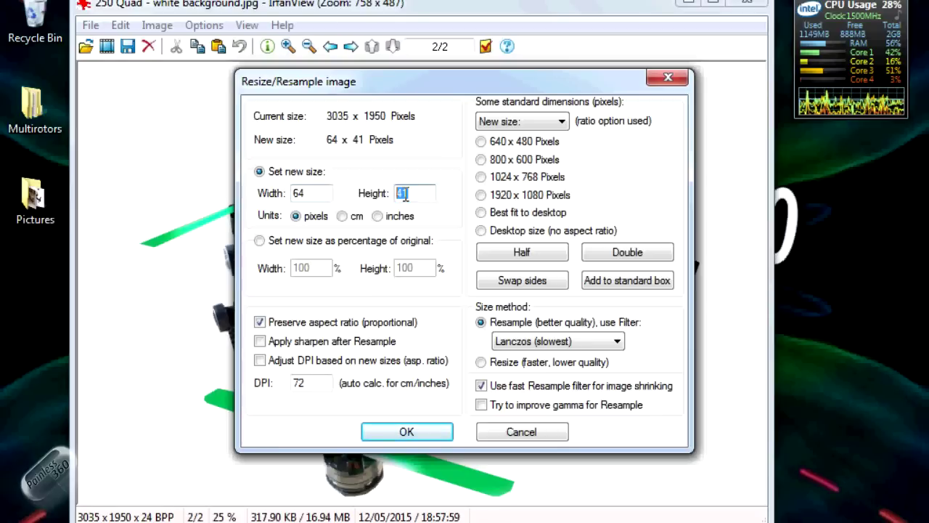
pyautogui.write('32')
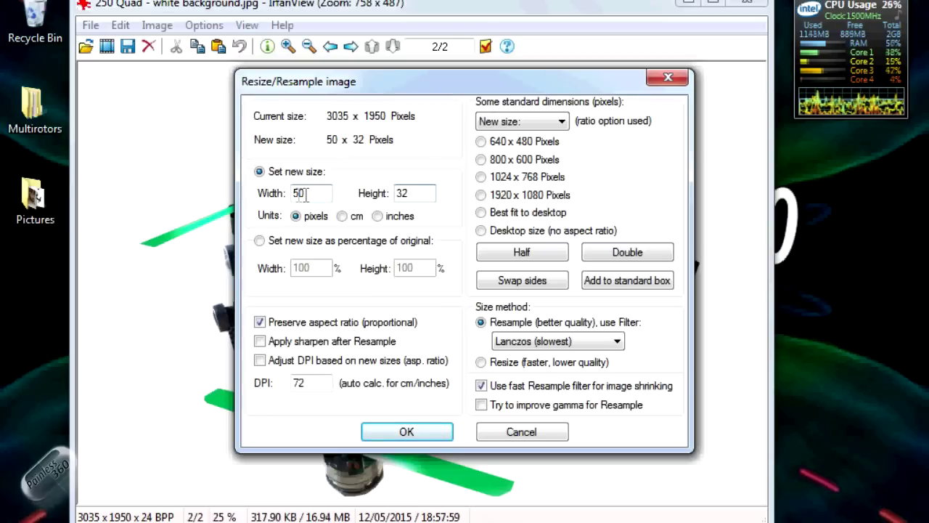
pyautogui.click(407, 432)
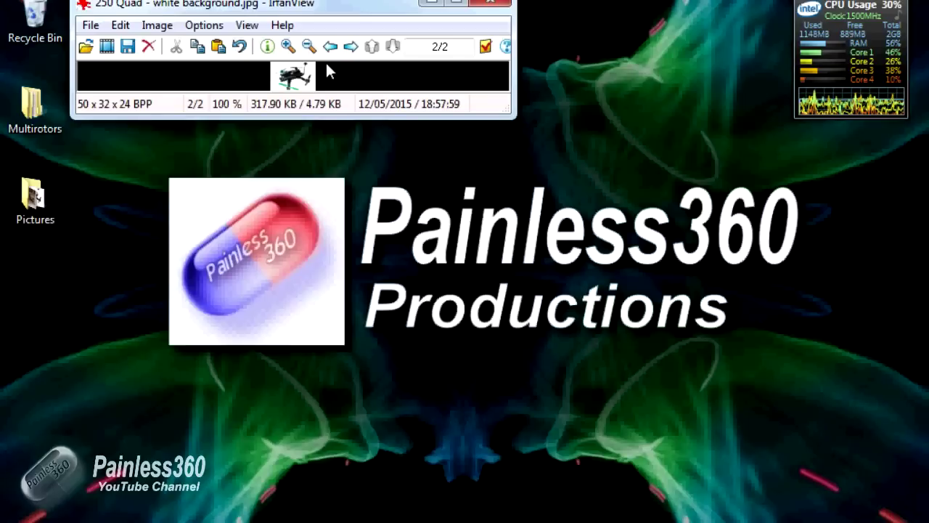
# Extend the image's canvas by 7 pixels on the left and right sides and 0 pixels at top and bottom, using white
pyautogui.click(288, 46)
pyautogui.click(288, 46)
pyautogui.click(288, 47)
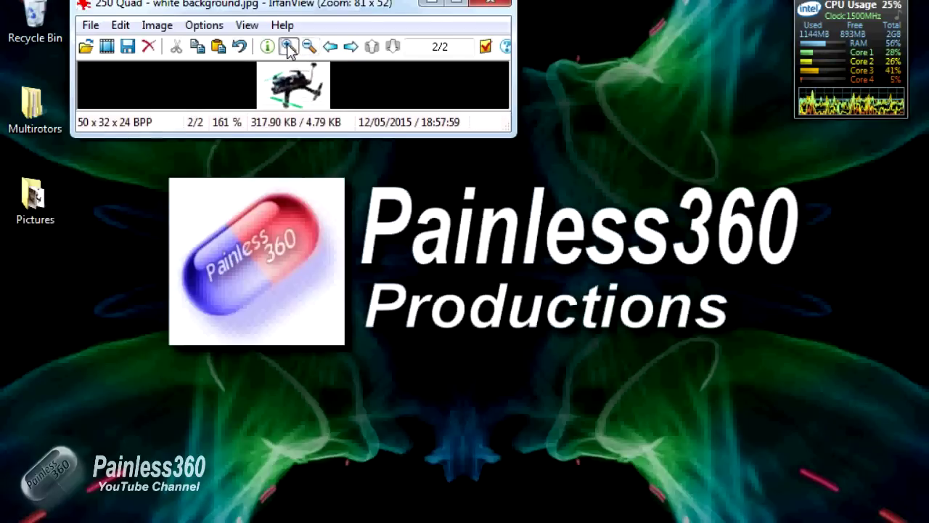
pyautogui.click(288, 47)
pyautogui.click(289, 47)
pyautogui.click(288, 46)
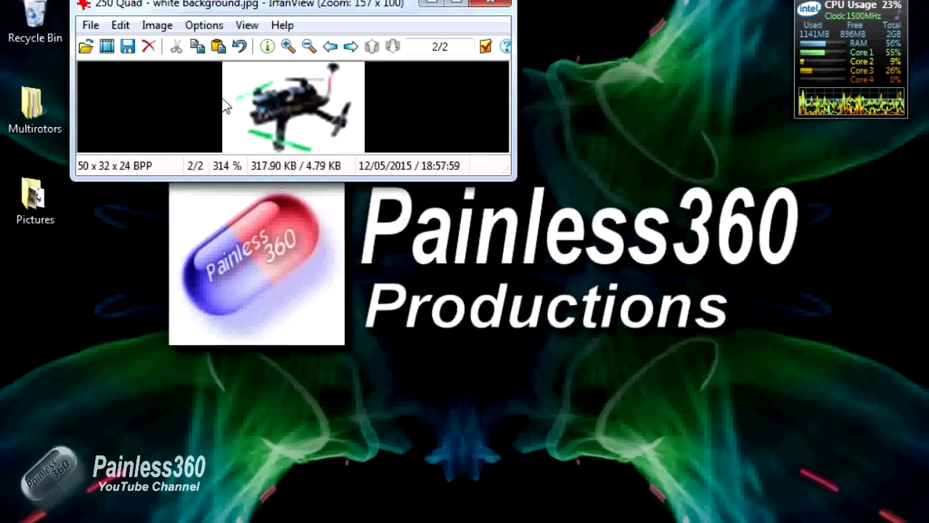
pyautogui.click(159, 26)
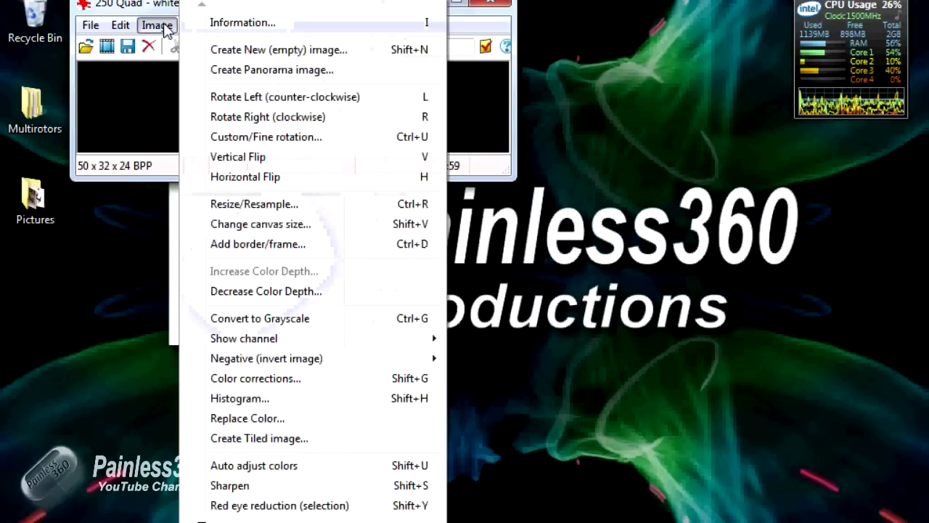
pyautogui.click(293, 226)
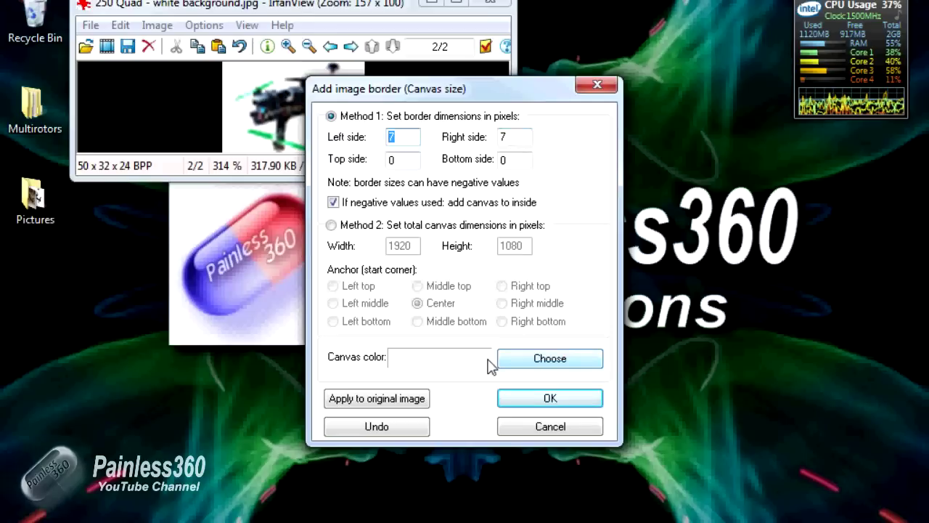
pyautogui.click(544, 400)
pyautogui.click(289, 46)
pyautogui.click(289, 47)
pyautogui.click(288, 46)
pyautogui.click(289, 47)
pyautogui.click(288, 46)
pyautogui.click(289, 46)
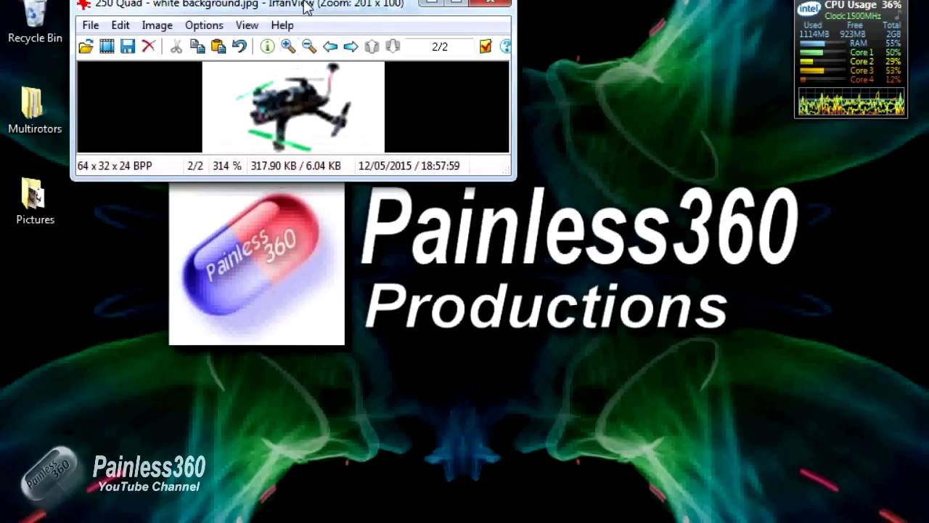
# Decrease the quad image's color depth to 16 colors (4 BPP) with the grayscale option enabled
pyautogui.moveTo(307, 7); pyautogui.dragTo(414, 122)
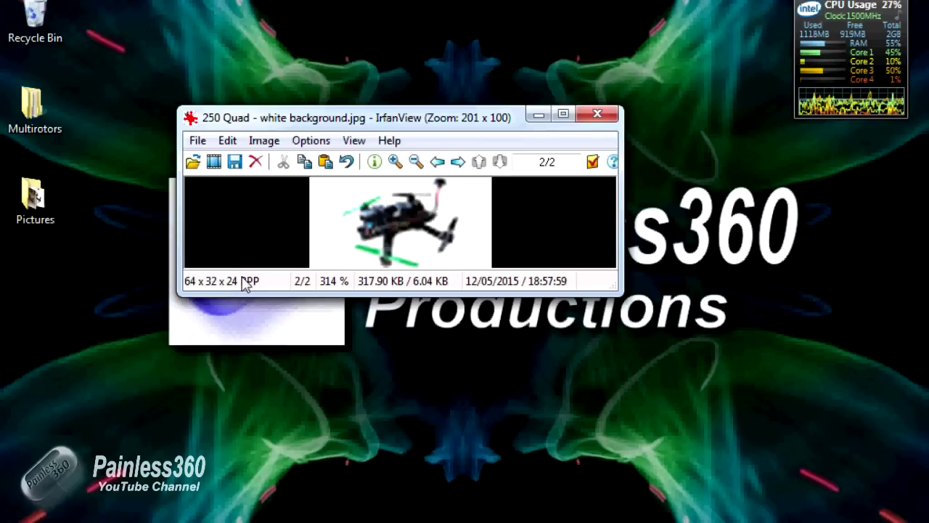
pyautogui.click(261, 142)
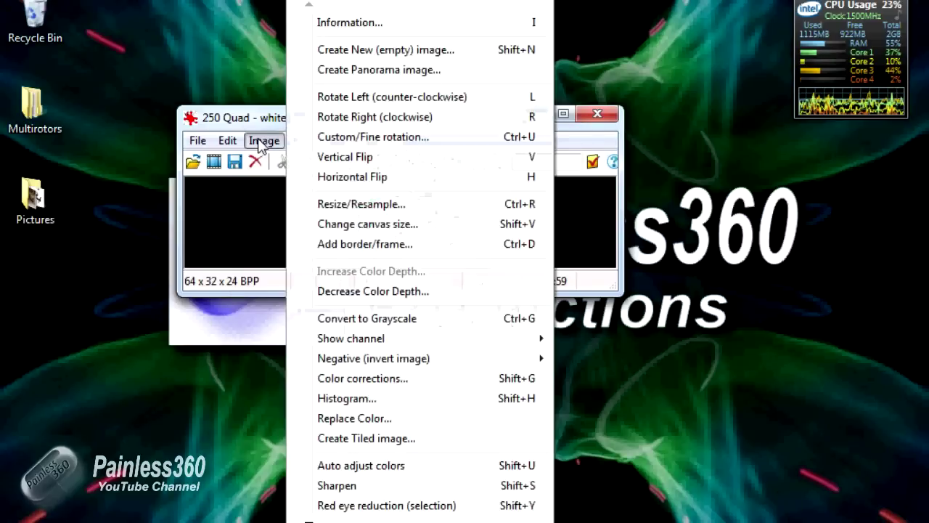
pyautogui.click(398, 291)
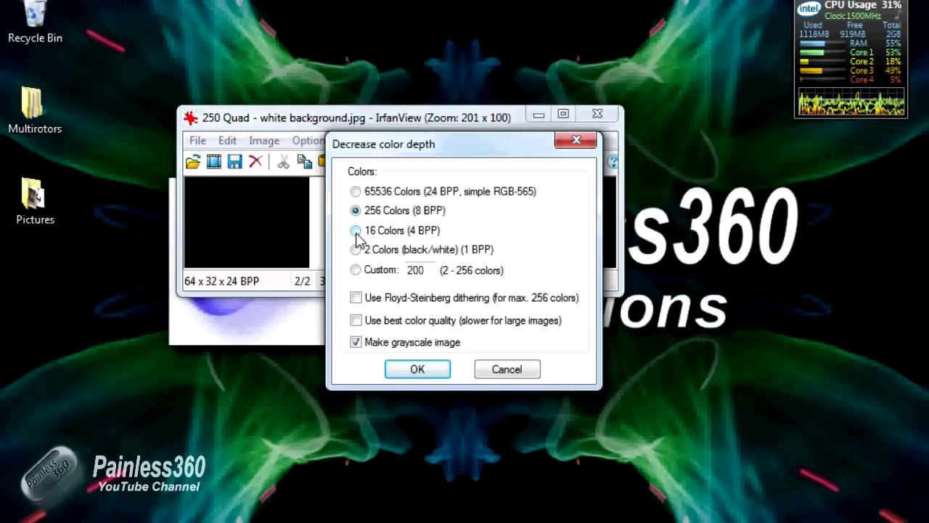
pyautogui.click(356, 232)
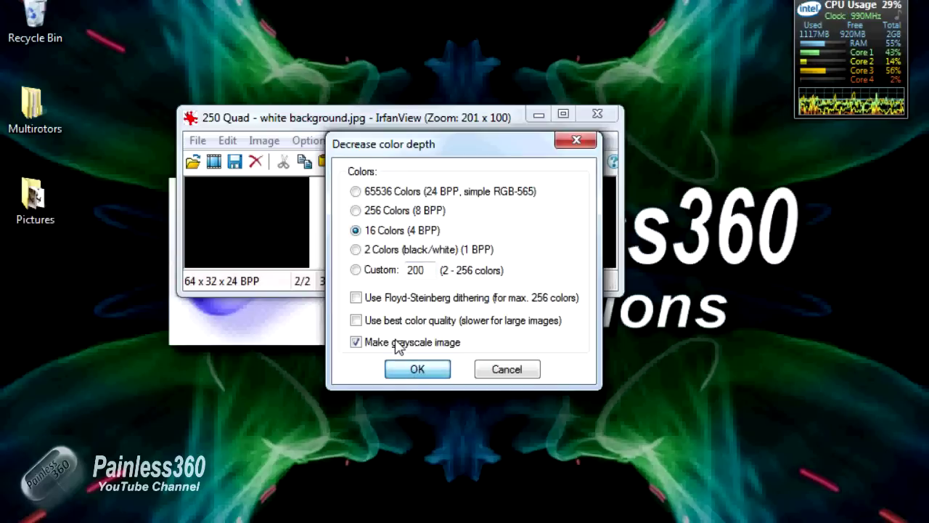
pyautogui.click(417, 370)
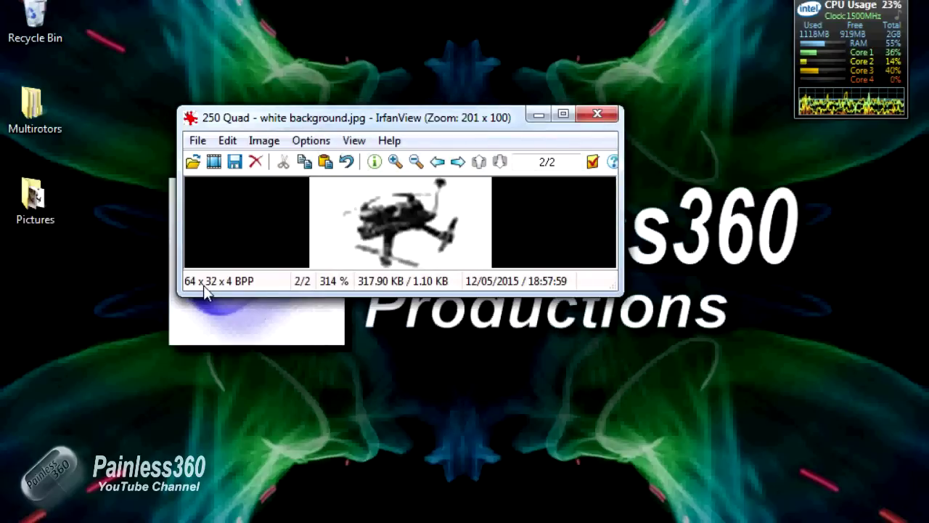
# Save the image to the Desktop as a BMP - Windows Bitmap file named 250Quad
pyautogui.click(198, 140)
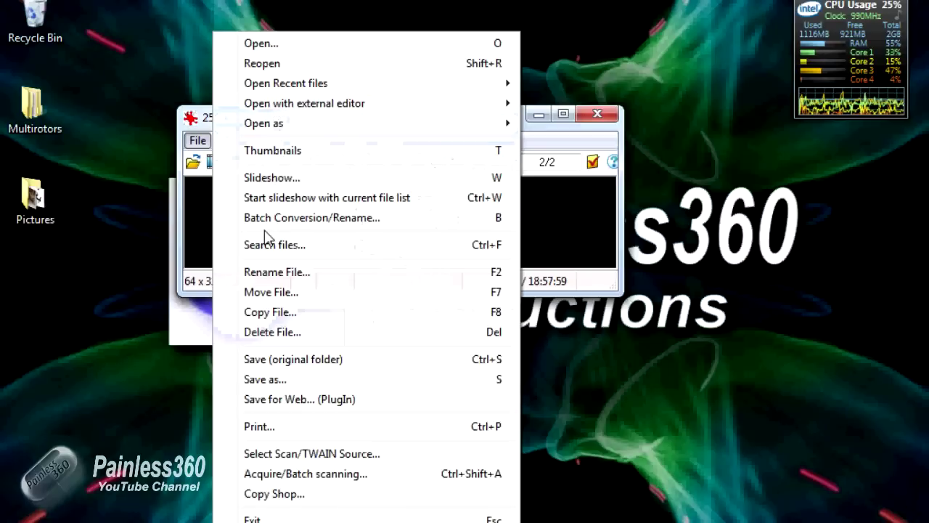
pyautogui.click(283, 379)
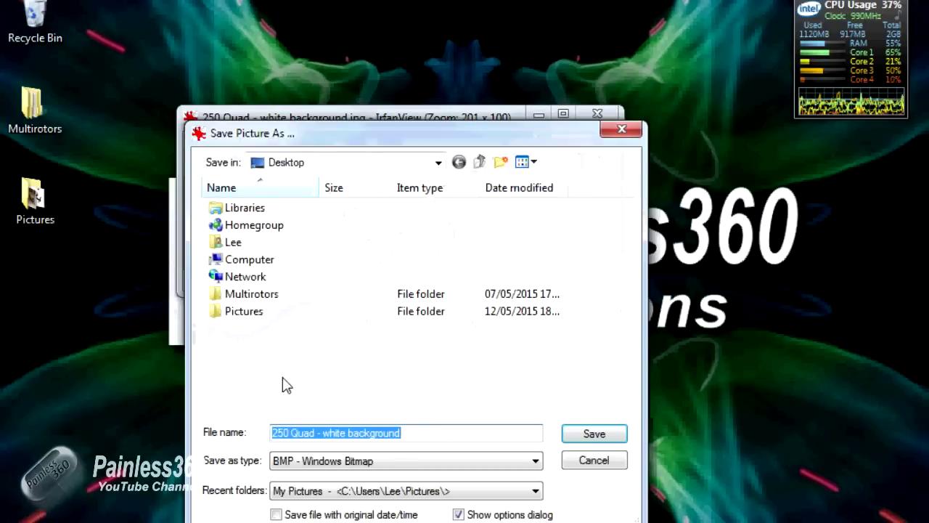
pyautogui.click(412, 461)
pyautogui.click(415, 469)
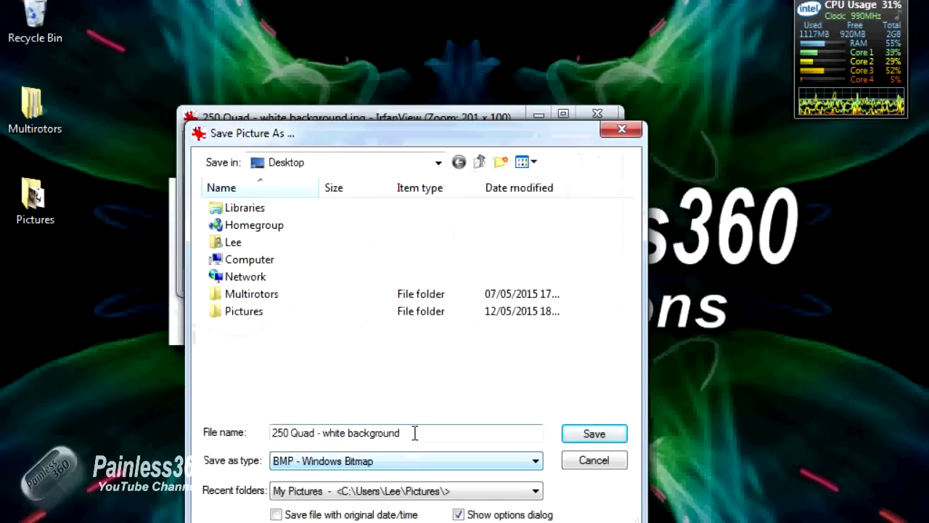
pyautogui.moveTo(414, 432); pyautogui.dragTo(161, 443)
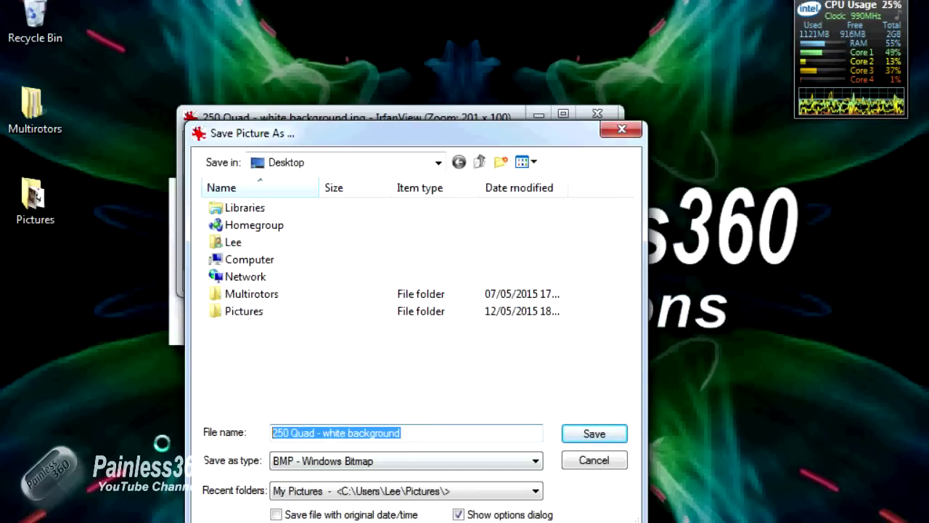
pyautogui.write('25')
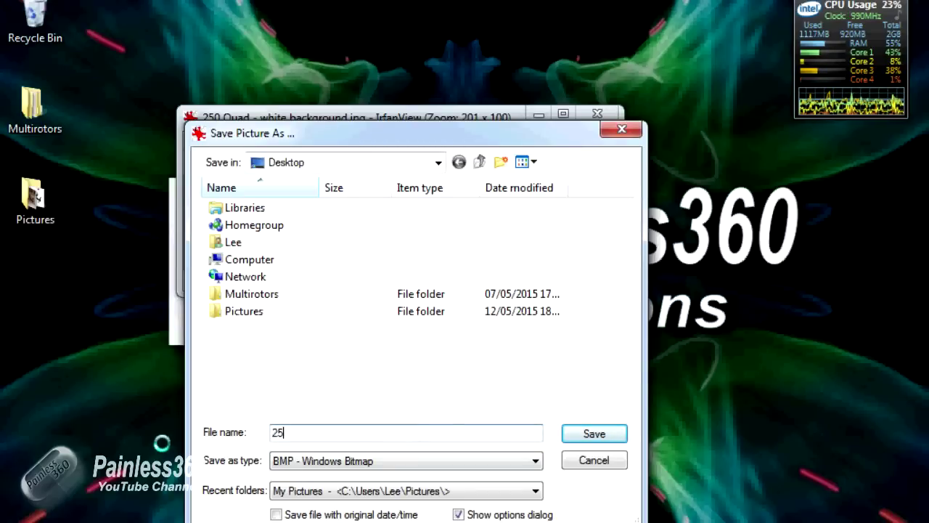
pyautogui.write('0Quad')
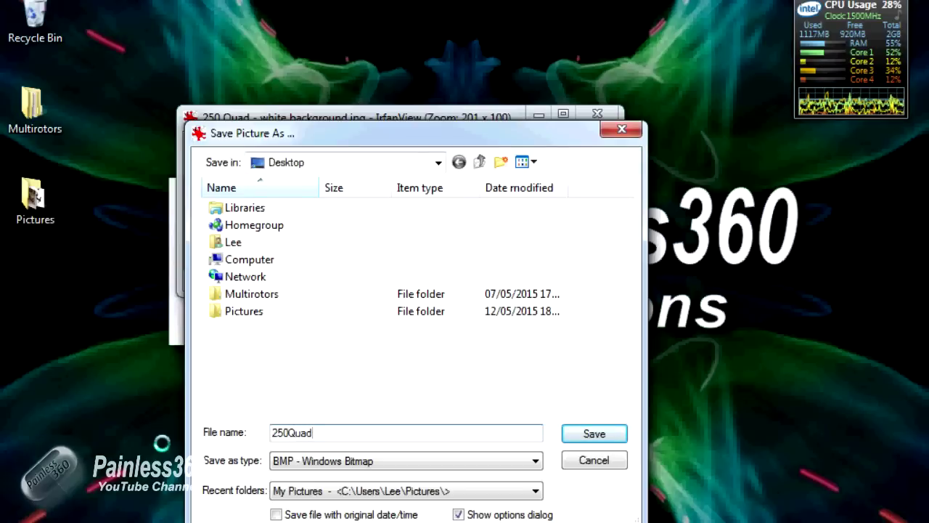
pyautogui.click(586, 437)
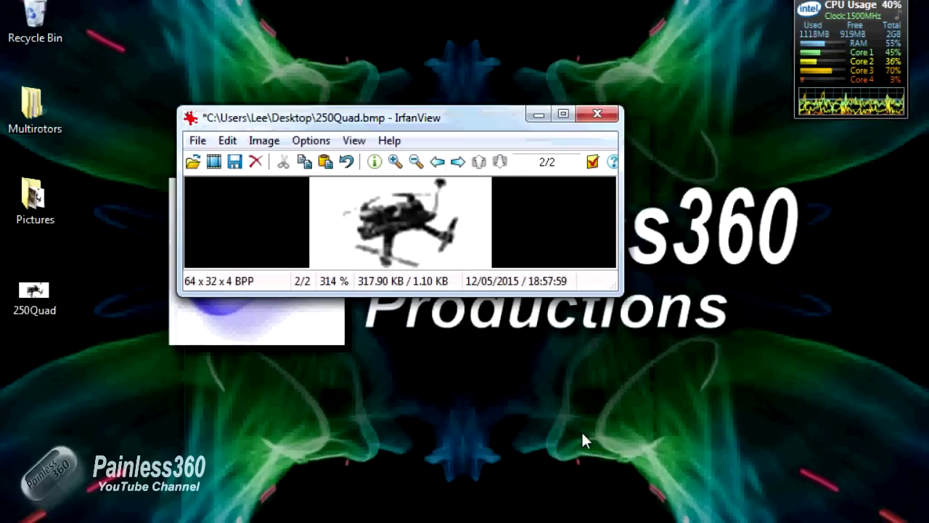